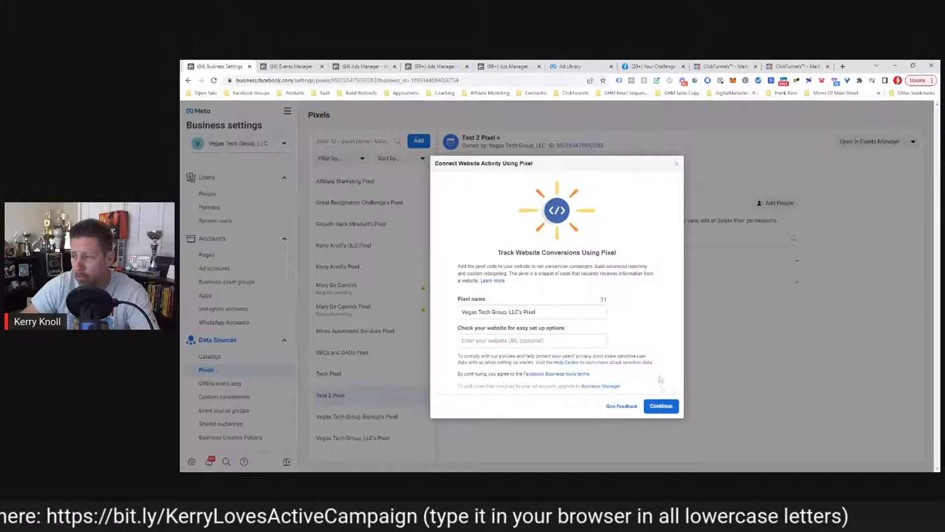
Close the pixel connection dialog and switch to Test 2 Pixel's overview in Events Manager.
left_click(676, 164)
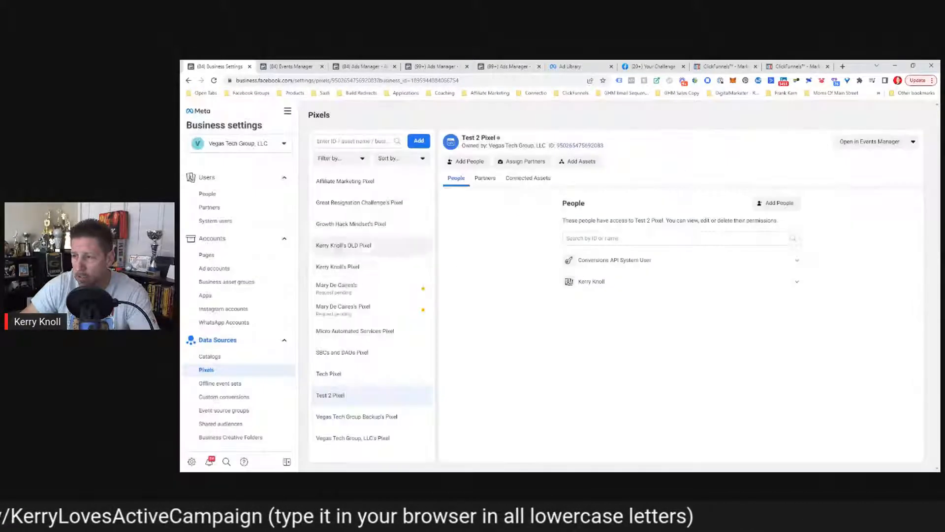
left_click(302, 69)
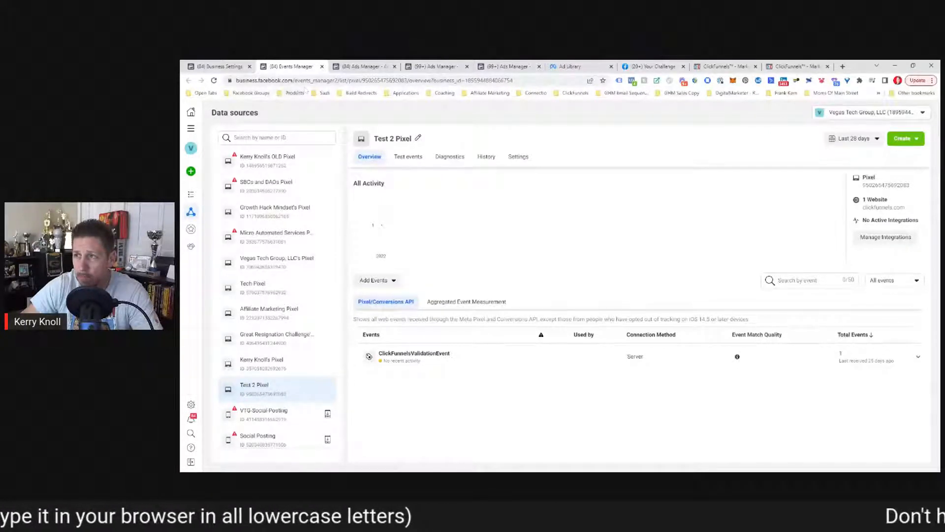
Go back to Business Settings and open Events Manager for Test 2 Pixel.
left_click(228, 66)
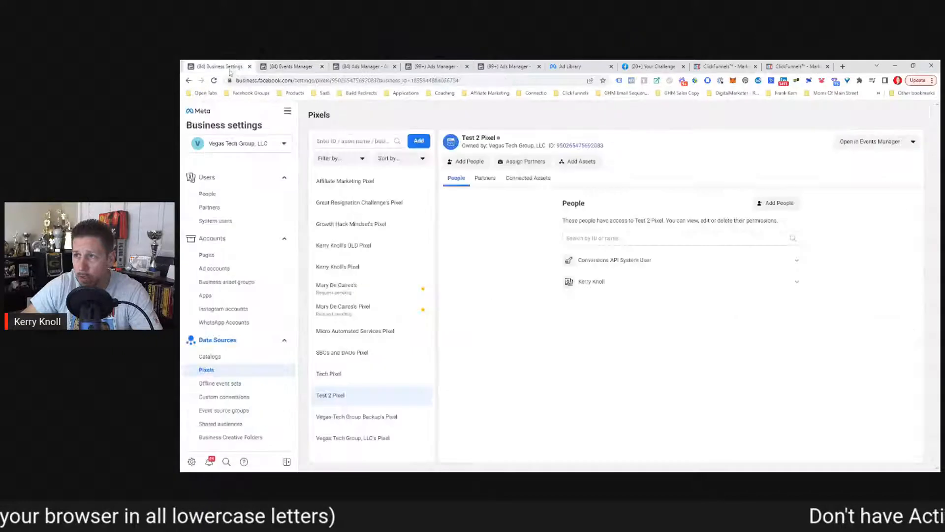
left_click(288, 112)
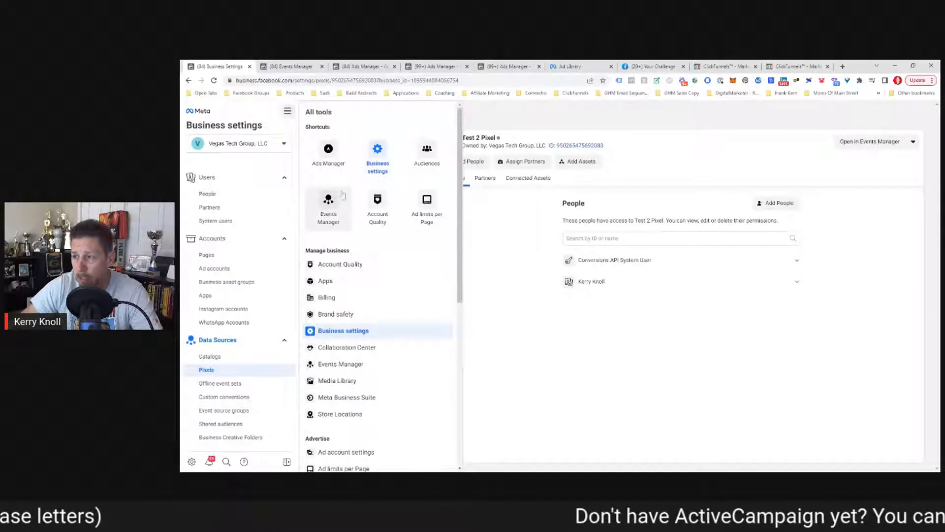
left_click(333, 206)
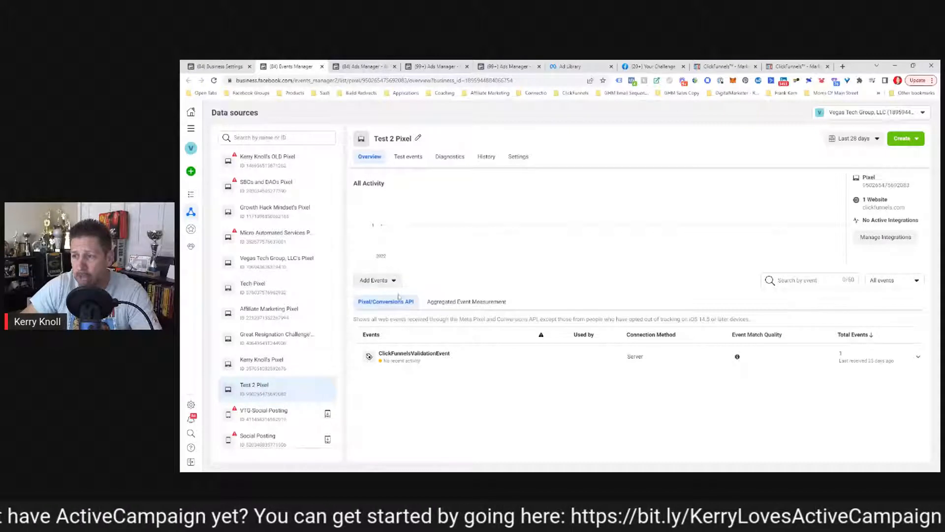
Add events from a new website, choosing manual pixel code installation.
left_click(366, 285)
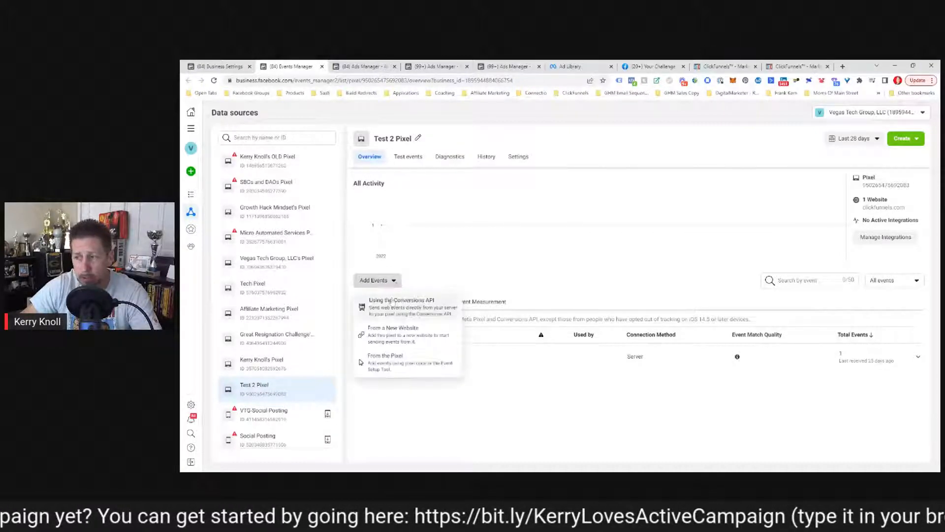
left_click(378, 340)
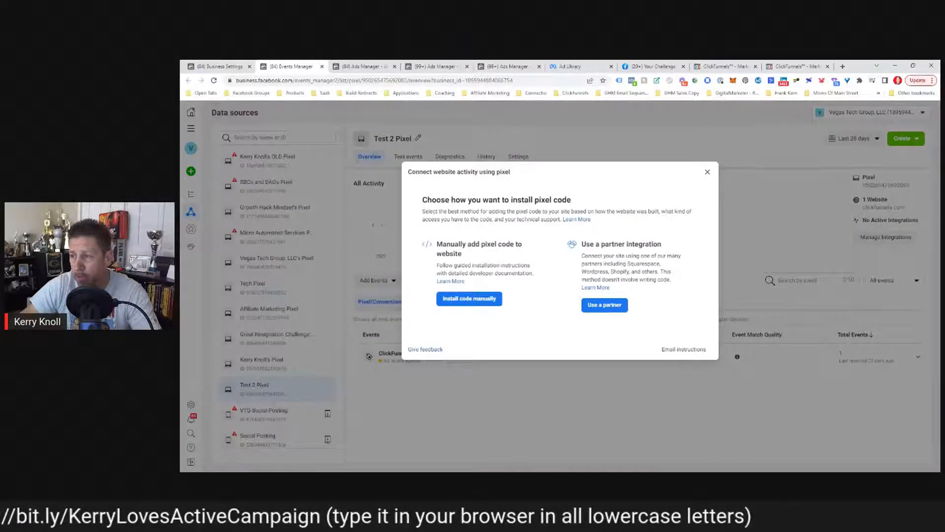
left_click(469, 299)
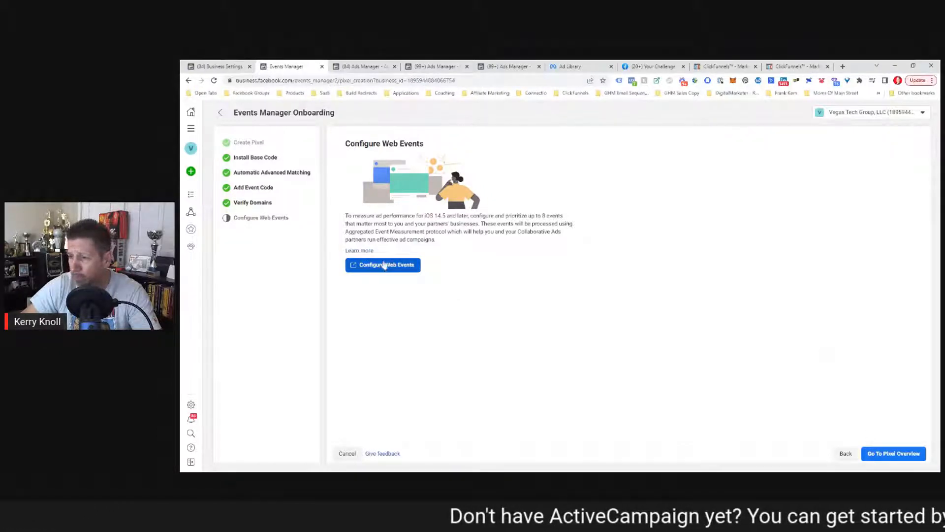
Restart adding events from a new website with manual code installation for Test 2 Pixel.
left_click(895, 454)
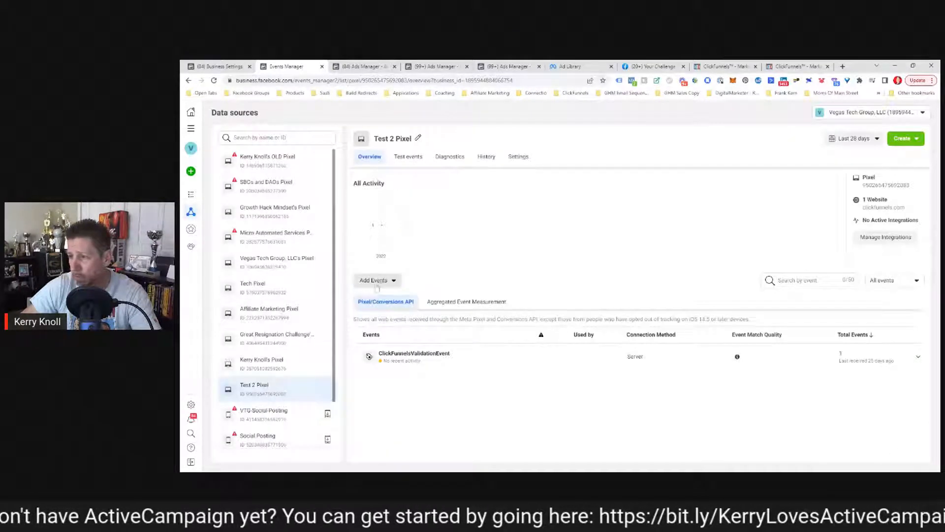
left_click(375, 280)
left_click(374, 335)
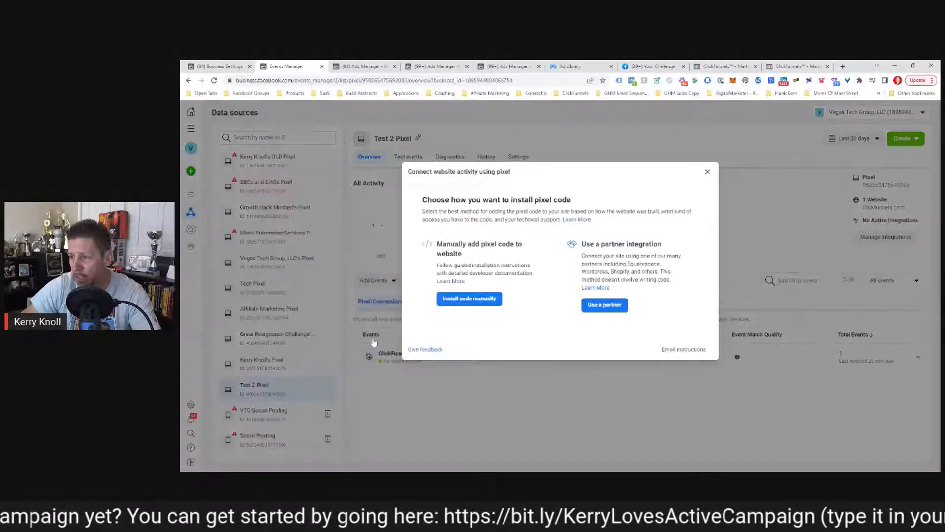
left_click(469, 298)
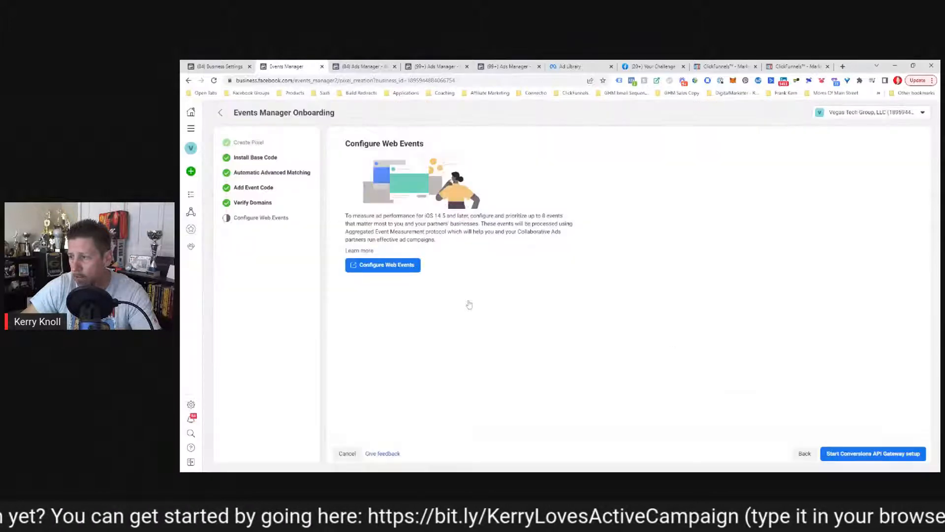
Open web event configurations, expand kerryrecommends.com to check the Lead event's pixel, then return.
left_click(385, 271)
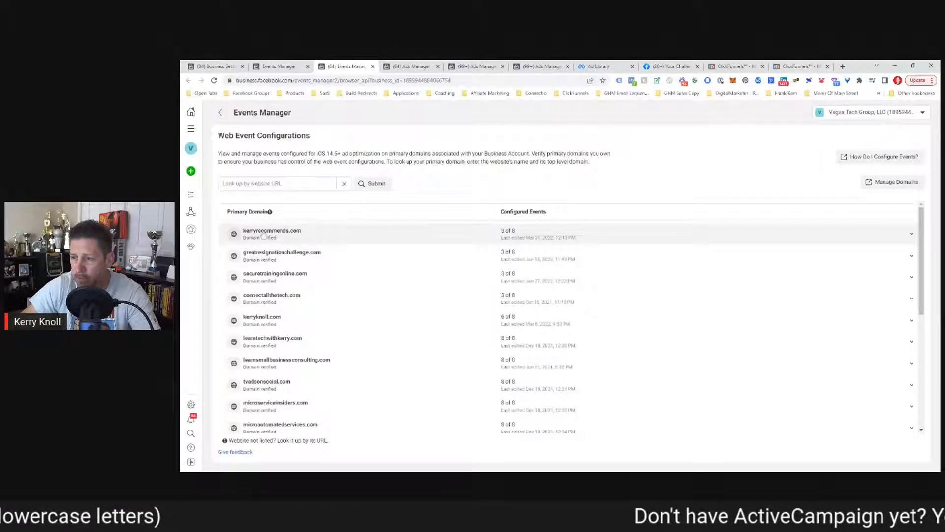
left_click(913, 237)
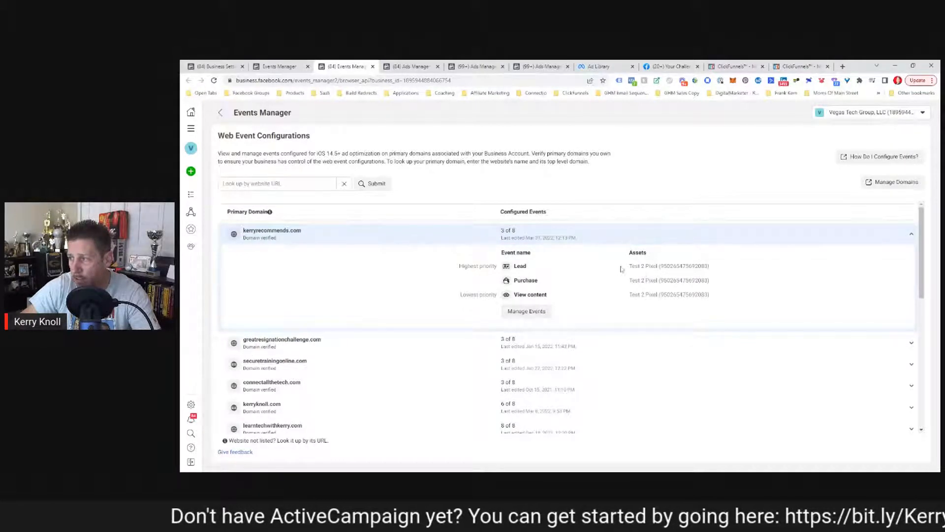
left_click_drag(621, 269, 720, 267)
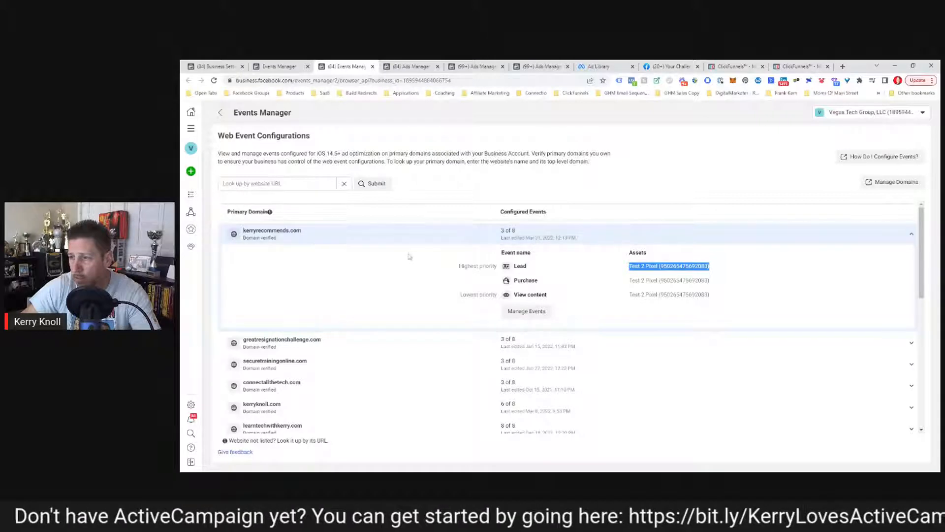
left_click(268, 70)
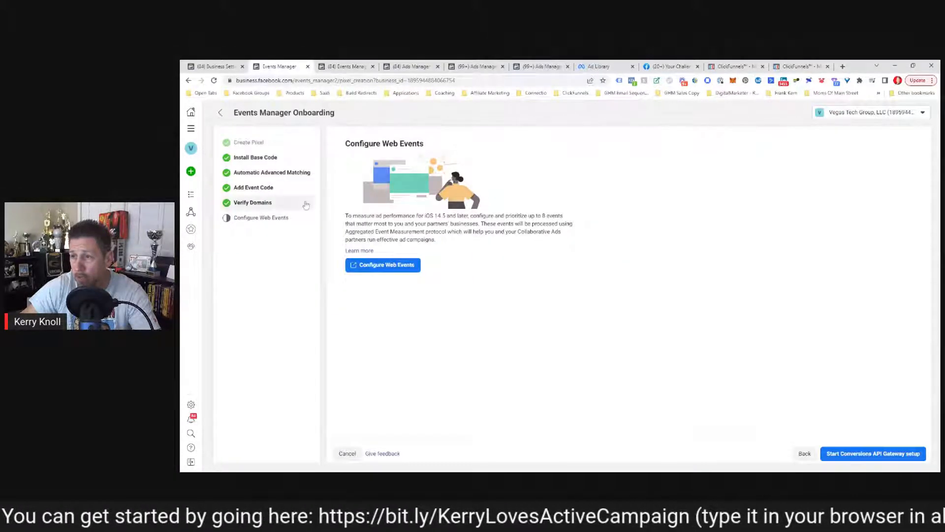
Copy the pixel base code from Install Base Code and switch to the ClickFunnels TEST funnel.
left_click(253, 158)
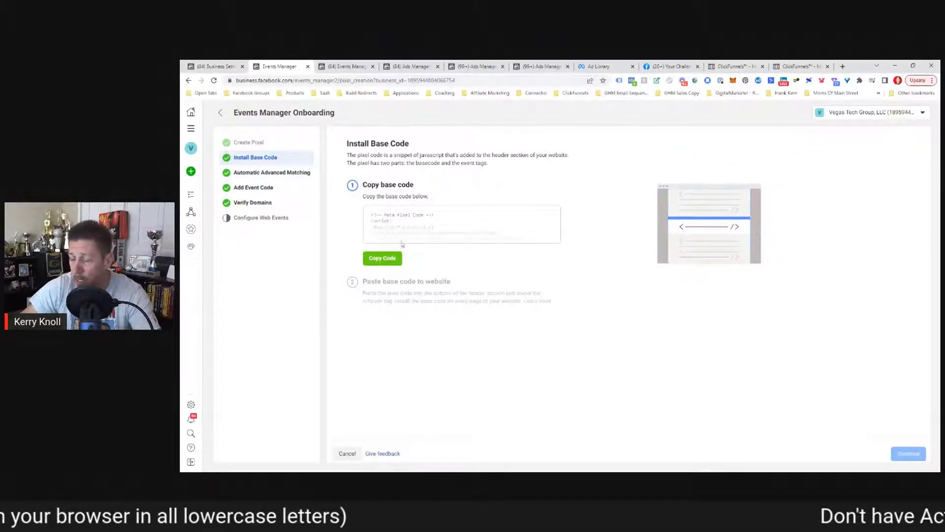
left_click(378, 261)
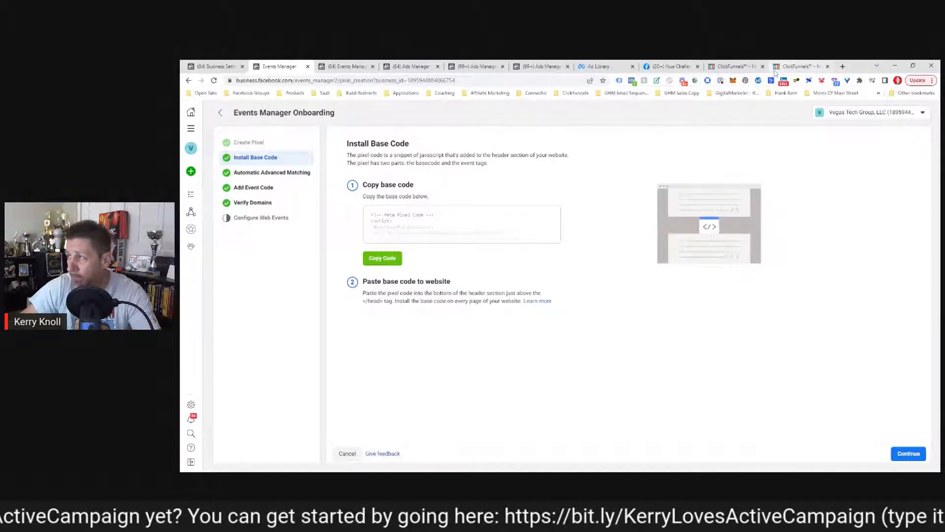
left_click(797, 66)
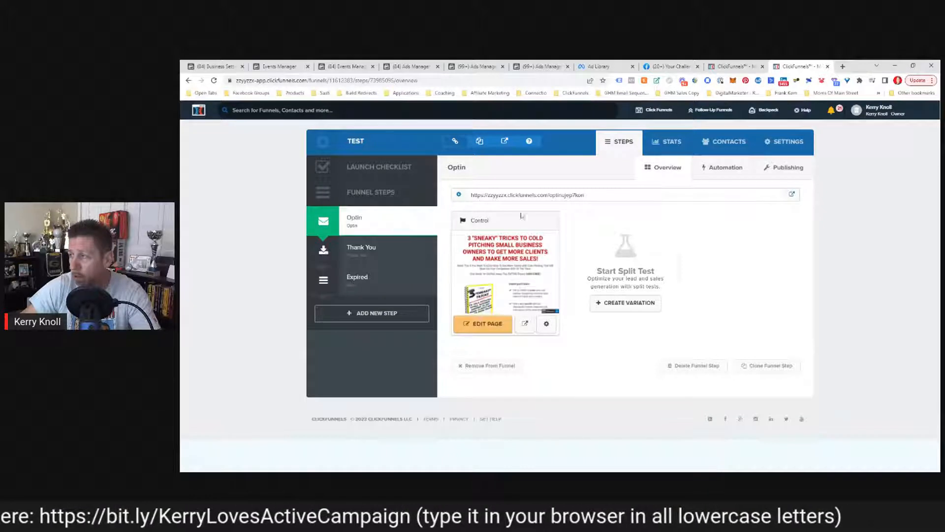
Open the TEST funnel's settings and enlarge the Head Tracking Code box.
left_click(783, 149)
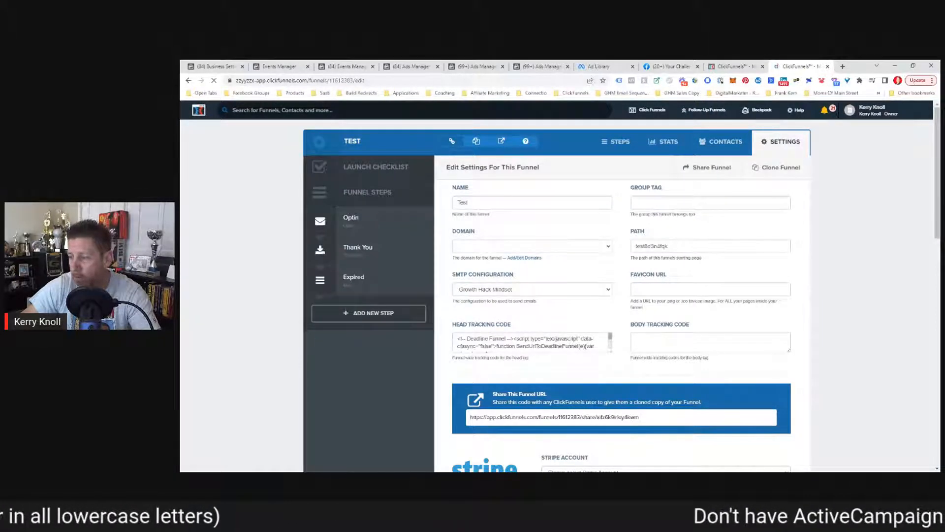
left_click_drag(612, 352, 616, 471)
scroll(649, 382, "down", 3)
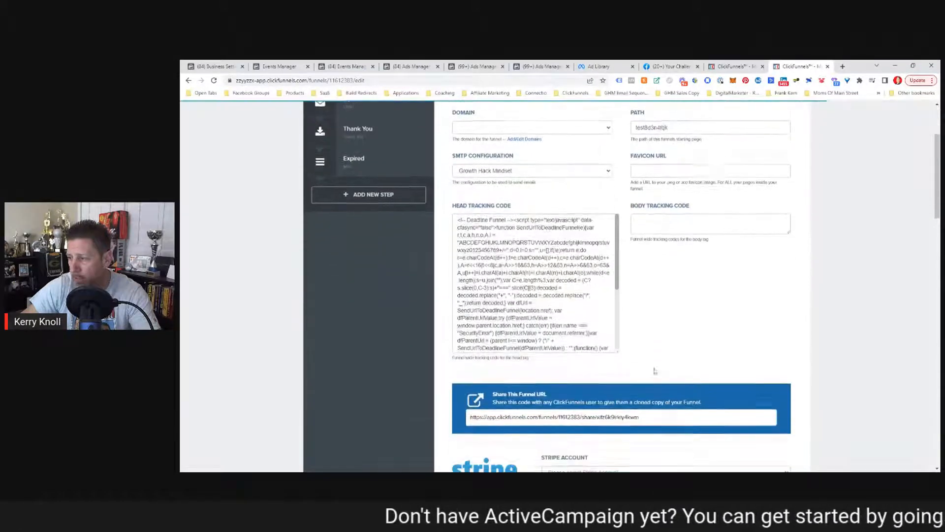
left_click_drag(618, 351, 631, 454)
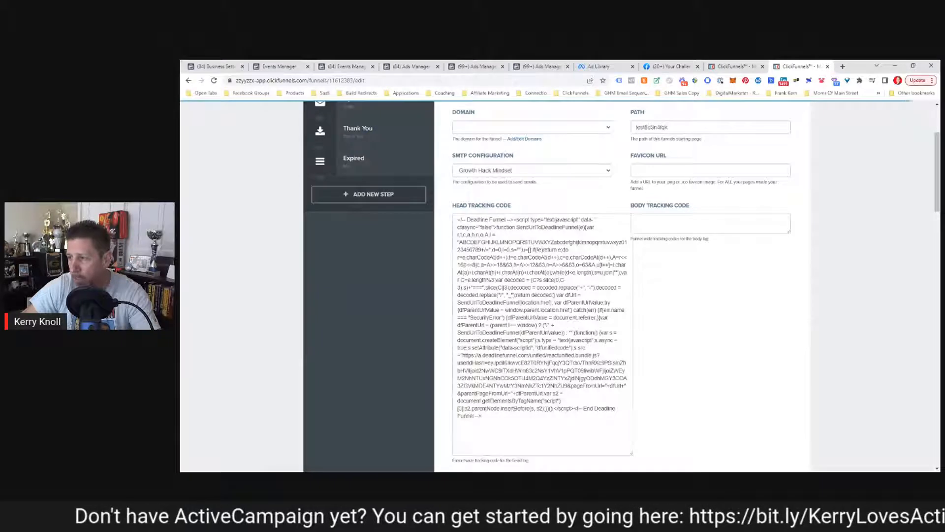
Paste the Meta Pixel base code below the existing script and save the funnel settings.
left_click(459, 423)
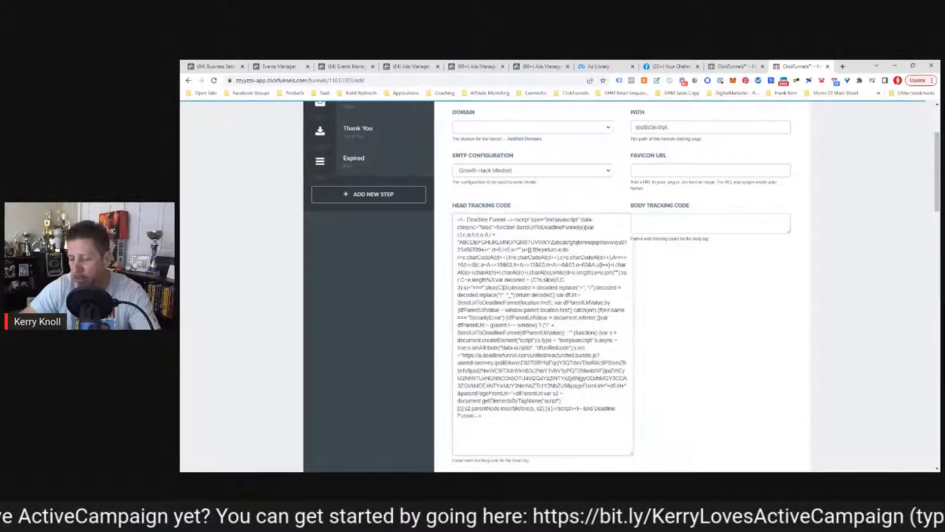
key("ctrl+v")
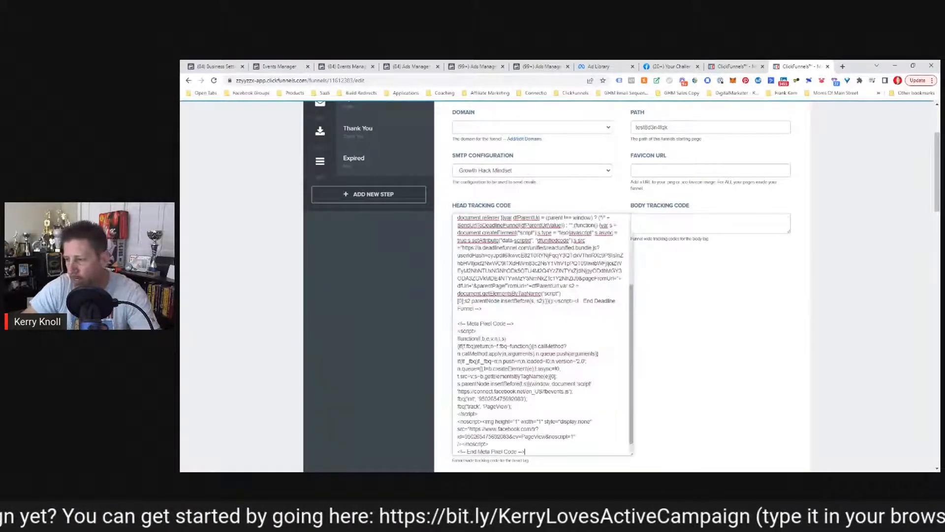
left_click_drag(457, 324, 543, 365)
mouse_move(525, 441)
left_mouse_down()
mouse_move(458, 433)
mouse_move(450, 313)
mouse_move(526, 435)
left_mouse_up()
left_click(463, 313)
scroll(674, 330, "down", 15)
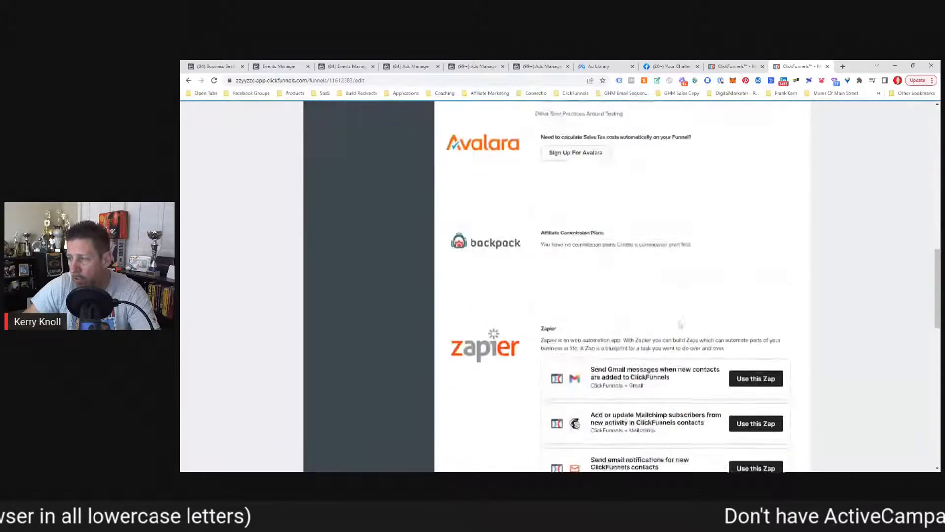
left_click(747, 406)
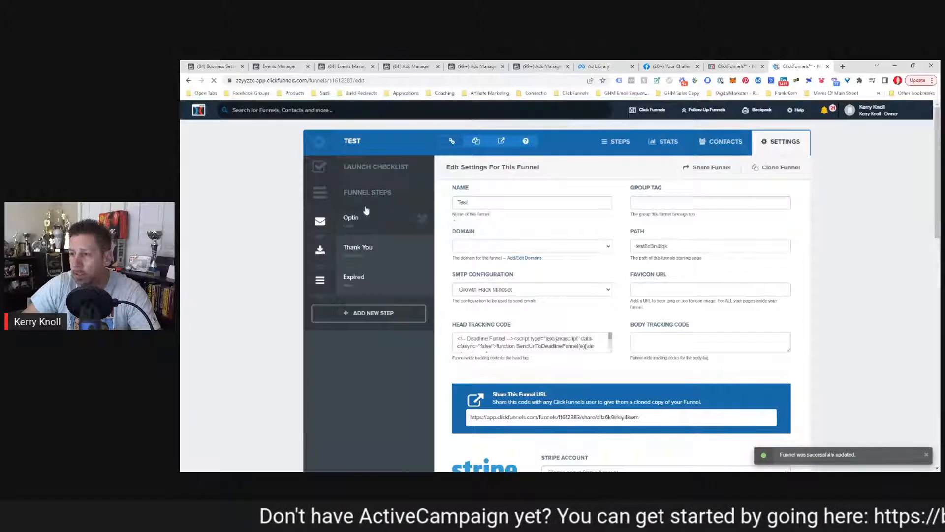
Open the Thank You step's page editor and its Tracking Code settings.
left_click(355, 257)
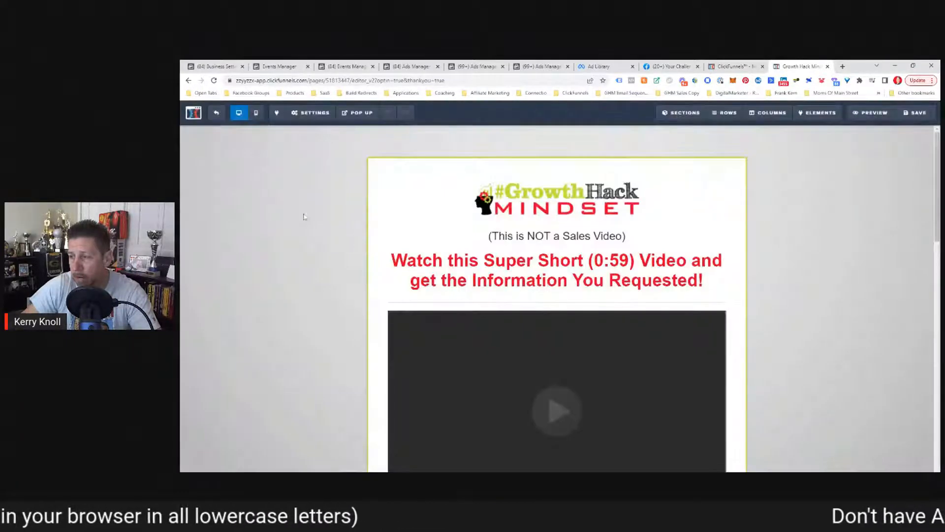
left_click(314, 113)
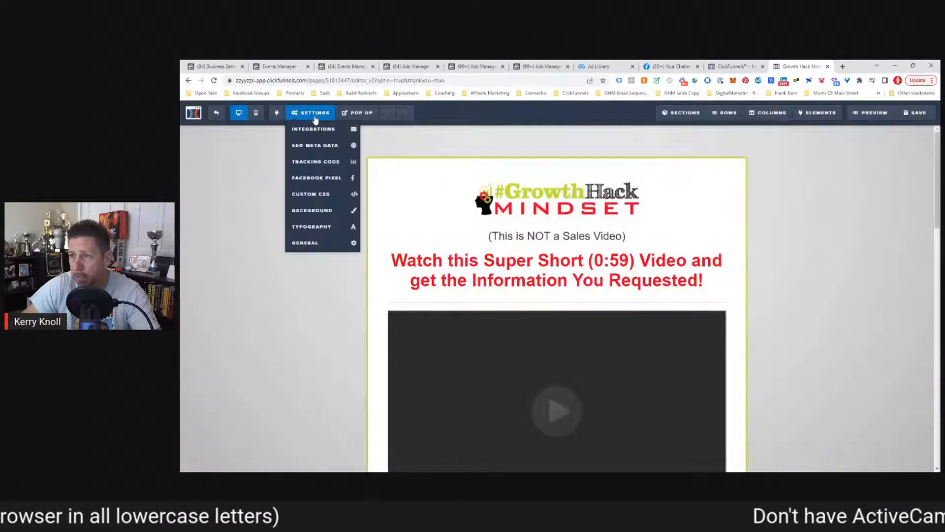
left_click(298, 164)
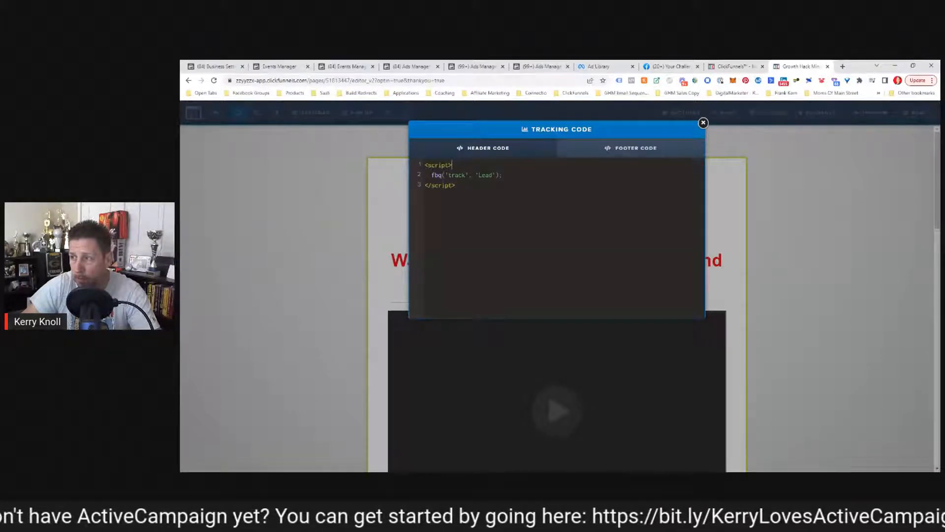
Review the fbq('track', 'Lead') header script: opening tag, Lead event name, closing tag.
mouse_move(452, 165)
left_mouse_down()
mouse_move(427, 165)
mouse_move(445, 175)
left_mouse_up()
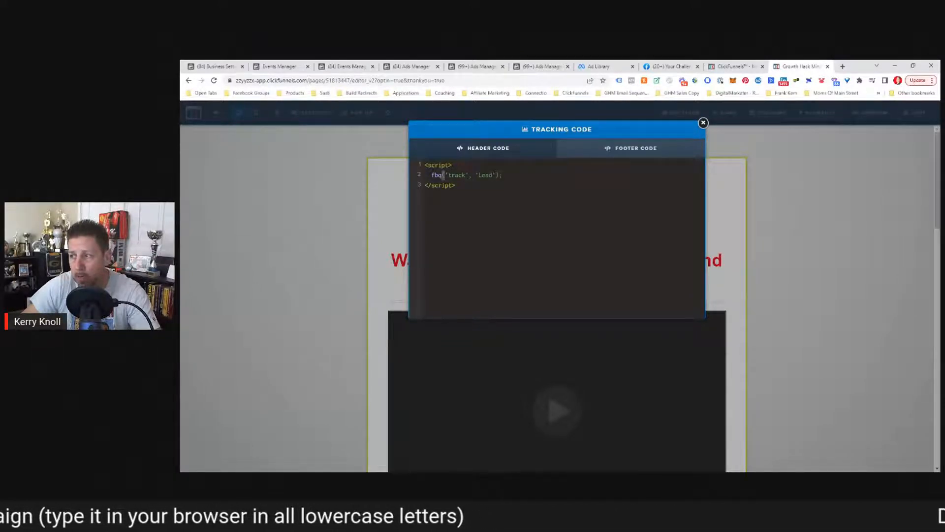
left_click_drag(478, 175, 490, 176)
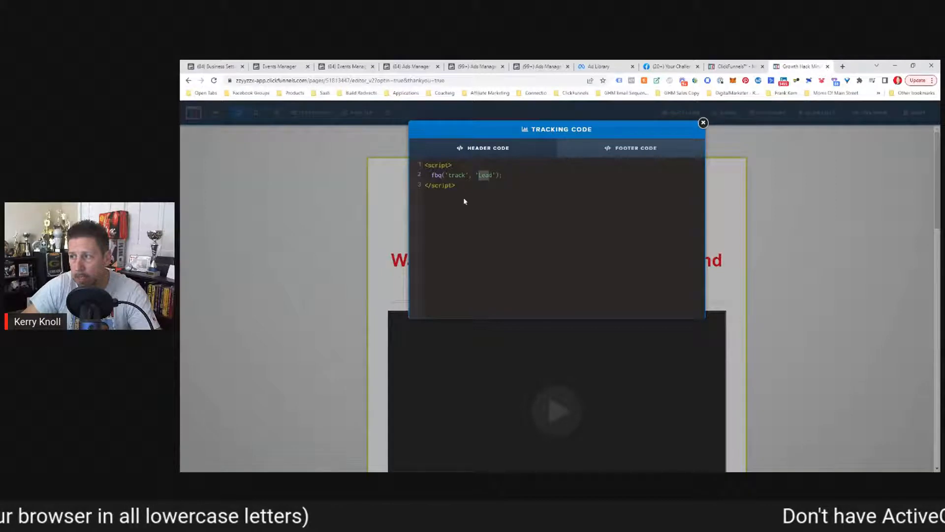
left_click(494, 176)
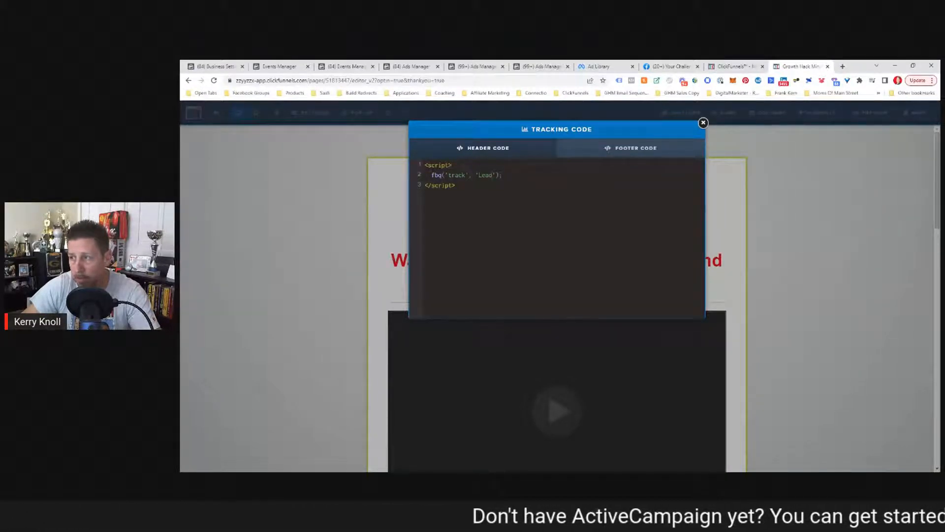
left_click_drag(424, 185, 455, 185)
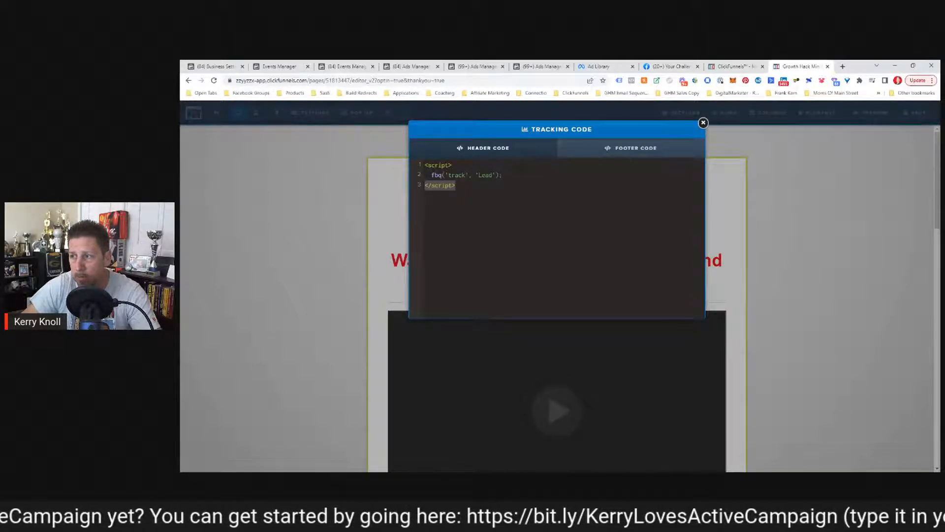
left_click_drag(425, 165, 502, 175)
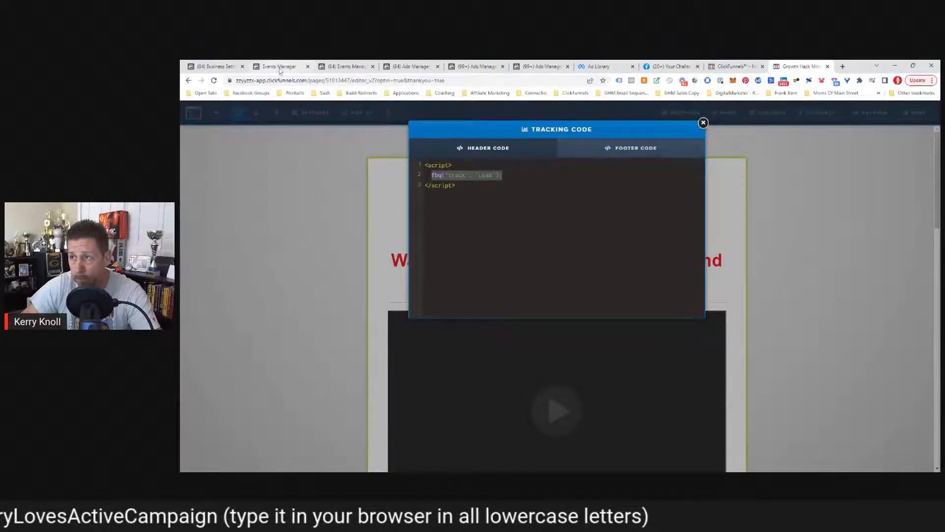
left_click(346, 66)
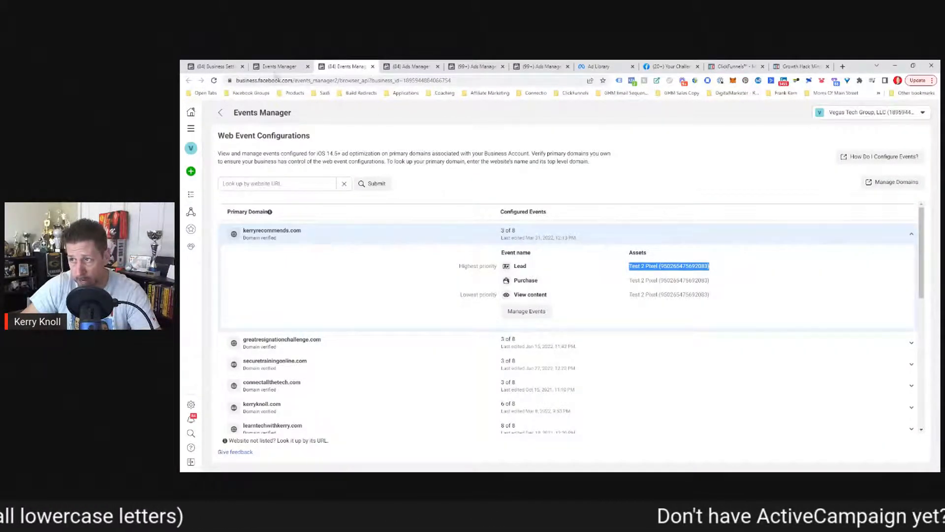
left_click(277, 69)
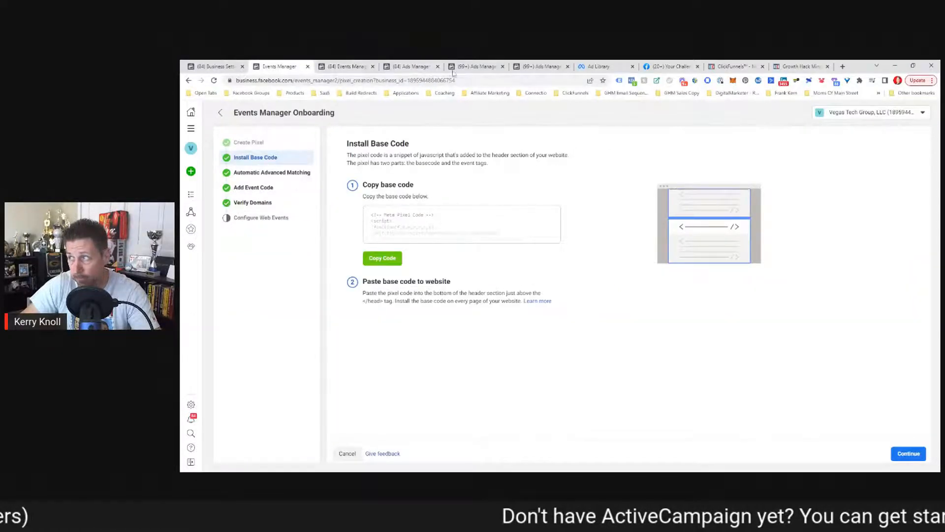
left_click(800, 67)
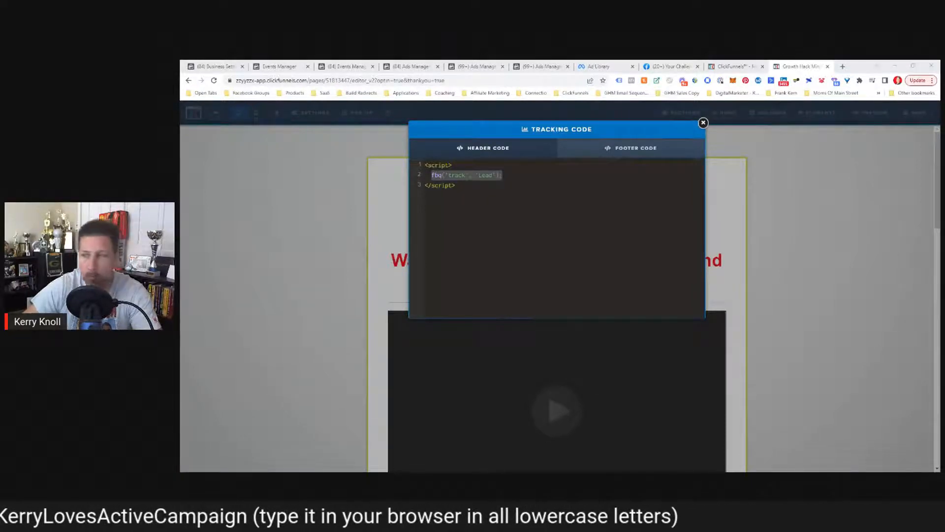
left_click(595, 209)
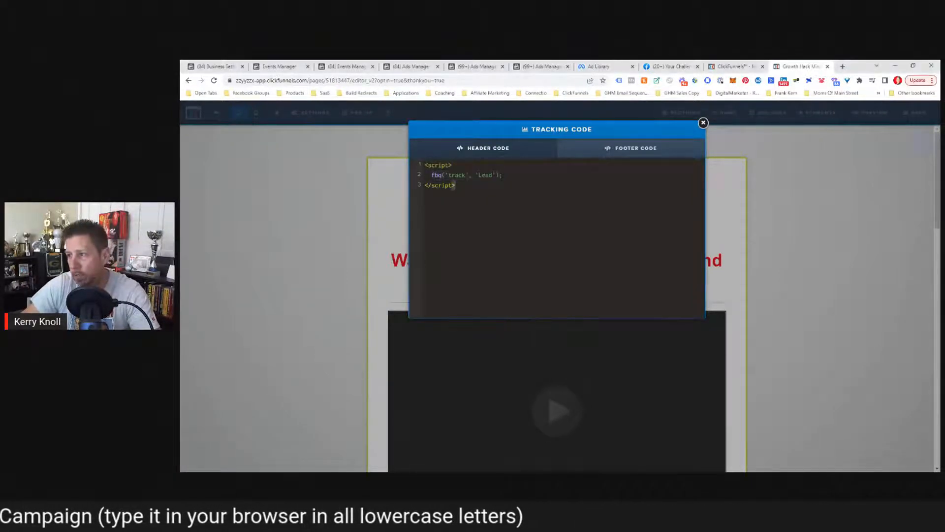
left_click_drag(456, 186, 423, 164)
key("ctrl+c")
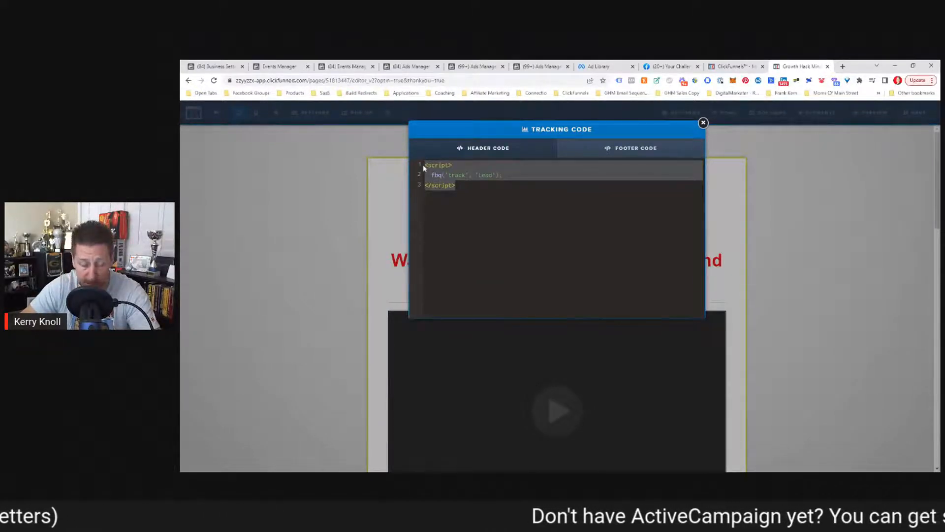
key("BackSpace")
type("<script>   fbq('track', 'Purchase', {value: 1997.00, currency: 'USD'}); </script>")
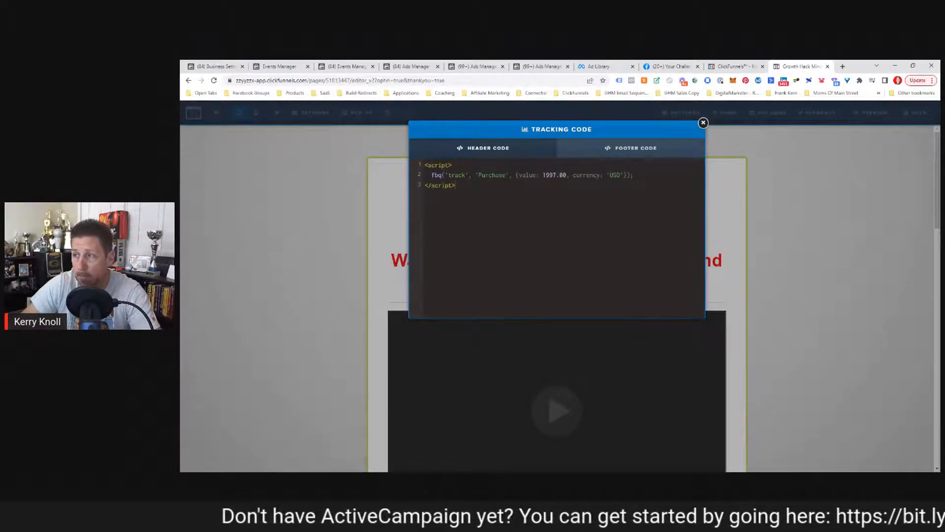
left_click_drag(445, 175, 566, 176)
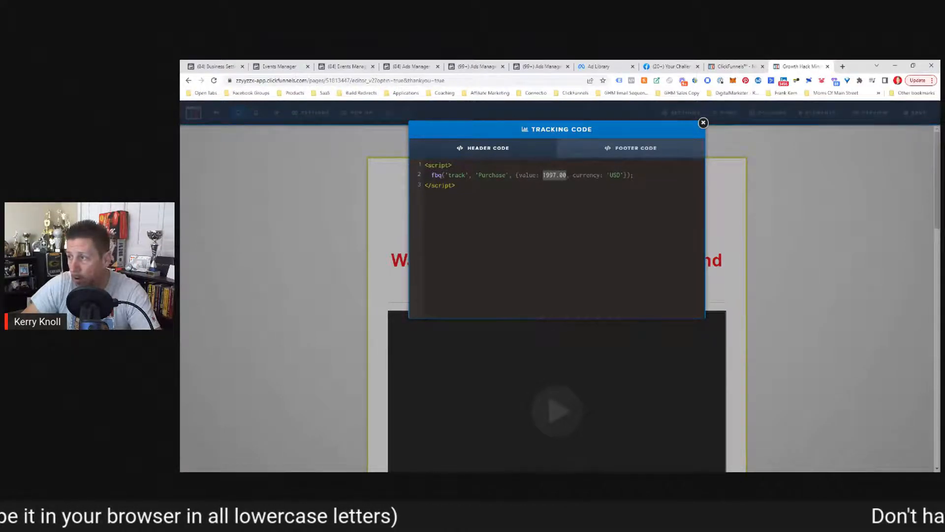
mouse_move(607, 175)
left_mouse_down()
mouse_move(633, 186)
mouse_move(607, 175)
left_mouse_up()
left_click(634, 185)
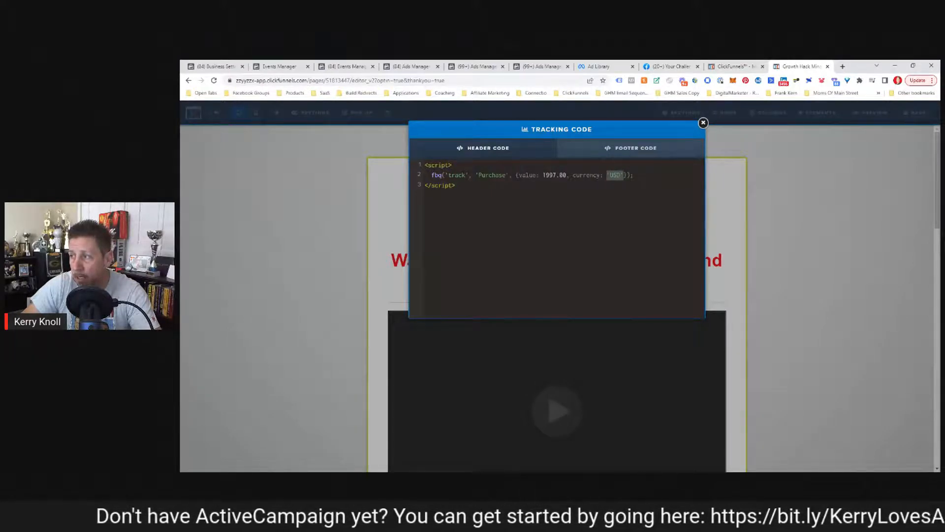
left_click(625, 175)
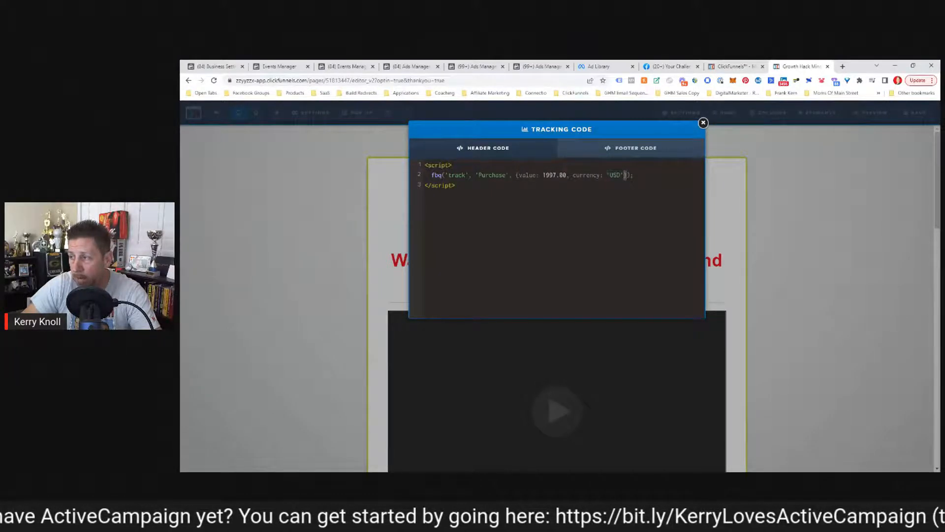
key("Right")
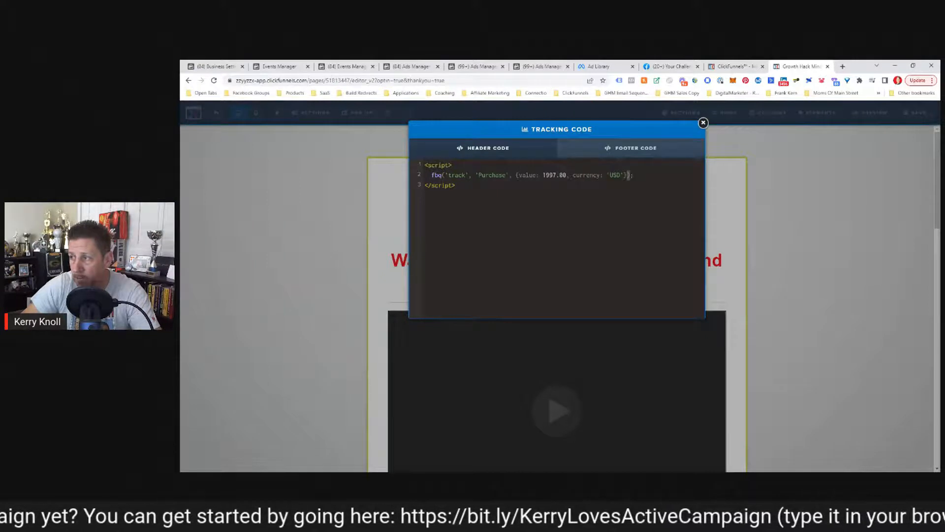
key("Right")
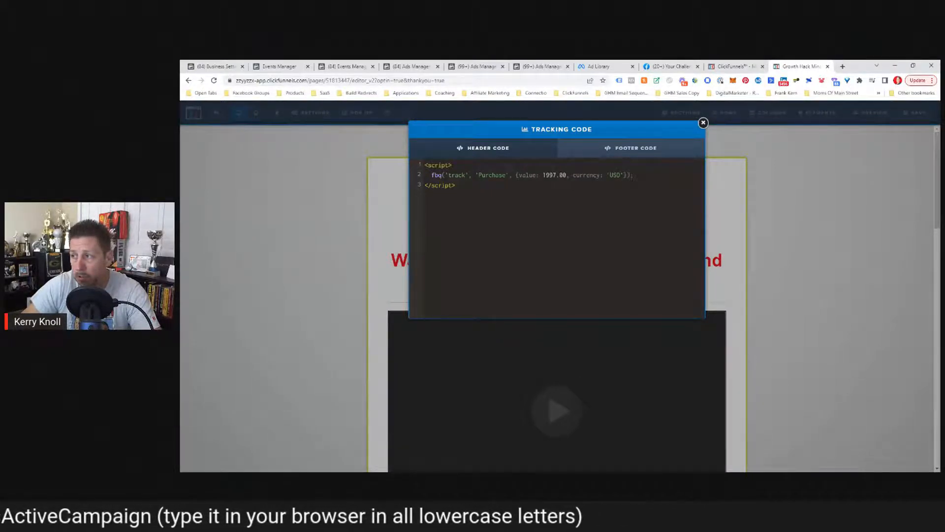
left_click_drag(567, 175, 543, 175)
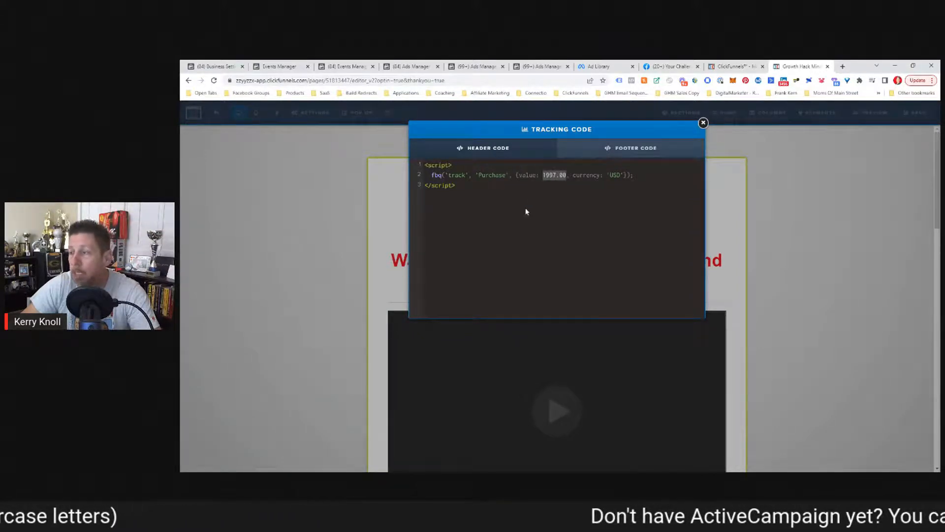
left_click(532, 197)
left_click_drag(456, 186, 424, 178)
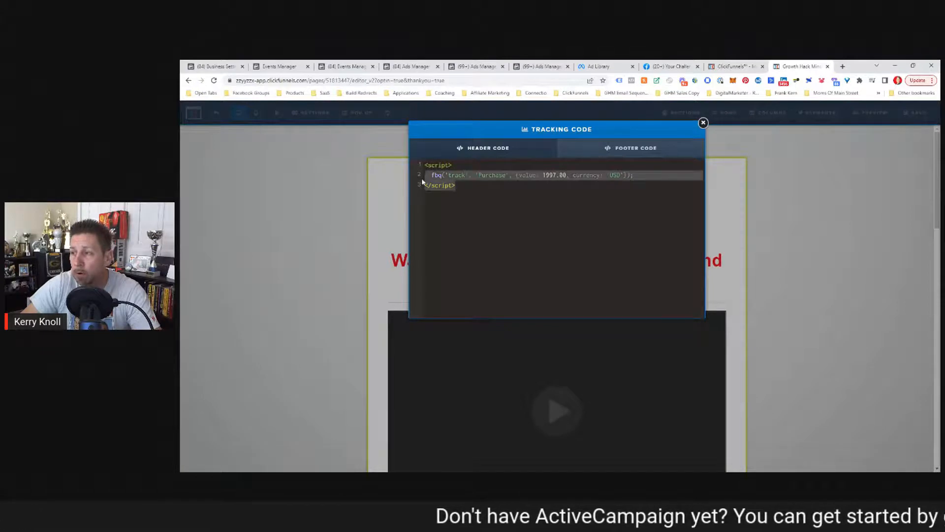
left_click(463, 187)
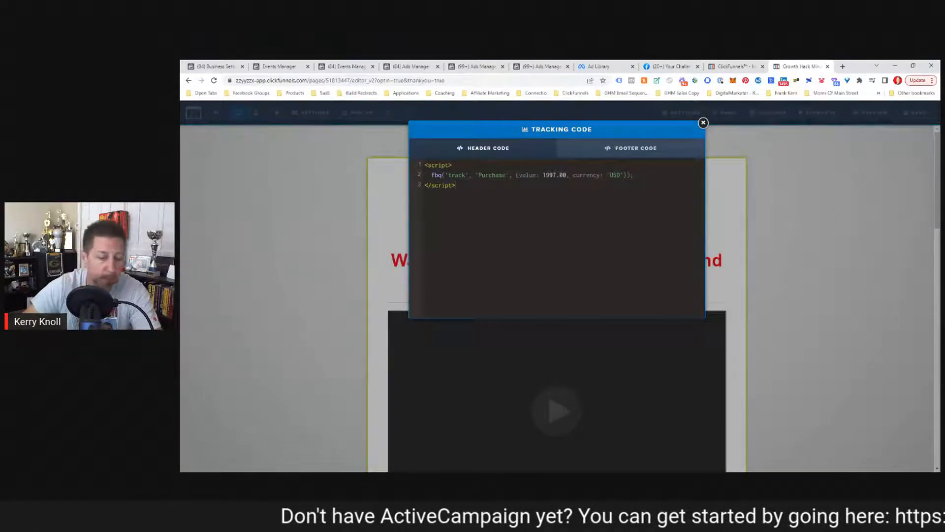
key("ctrl+a")
key("BackSpace")
key("ctrl+v")
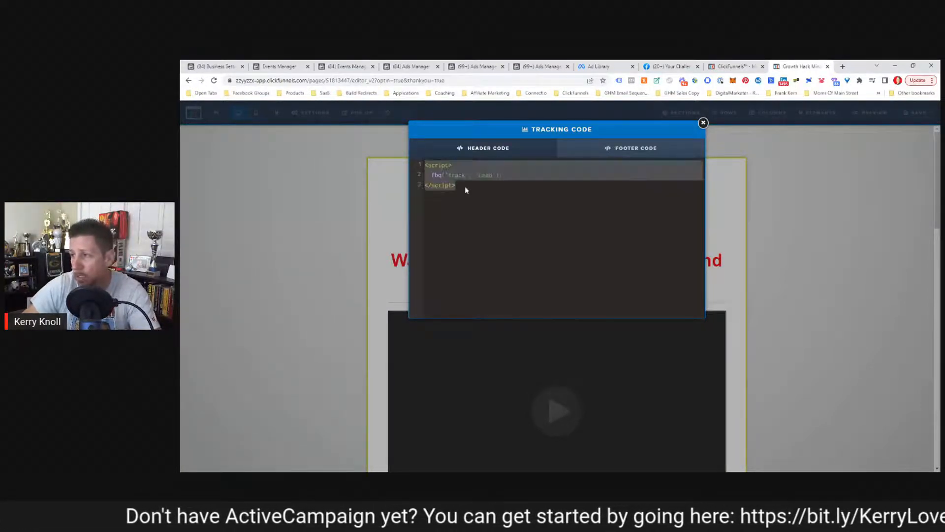
Save the Thank You page, exit the editor, and return to Events Manager's web event configurations.
left_click(703, 123)
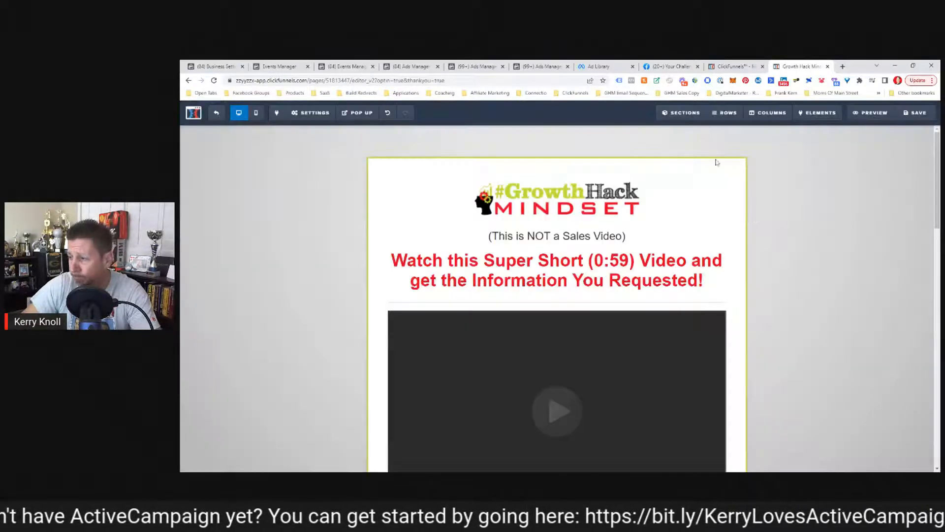
left_click(913, 114)
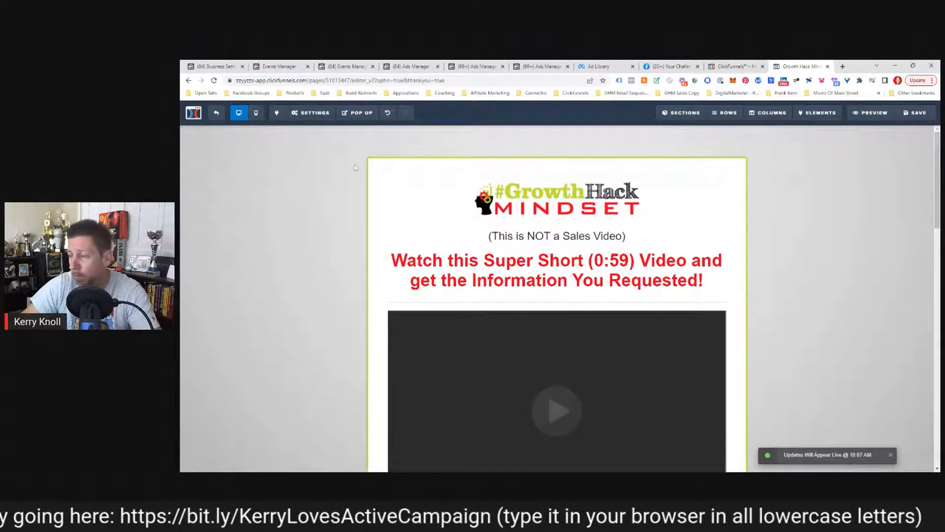
left_click(219, 113)
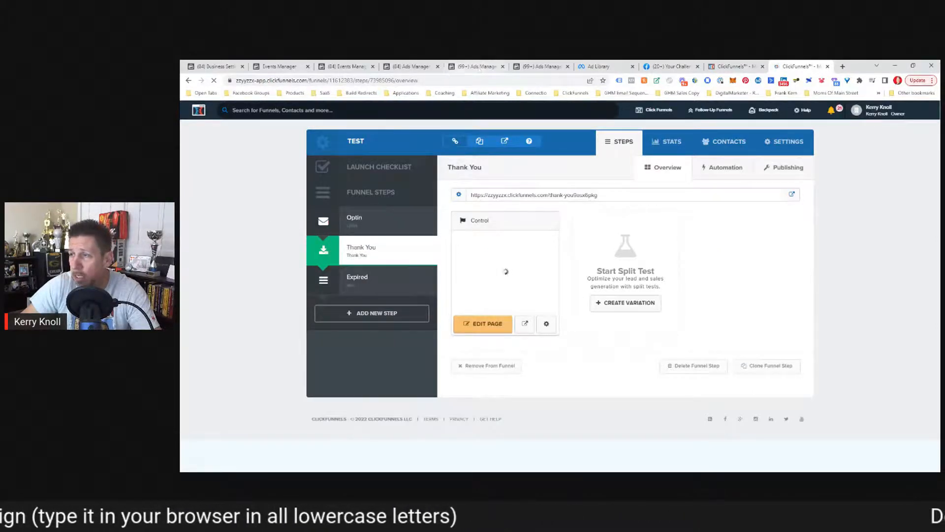
left_click(350, 70)
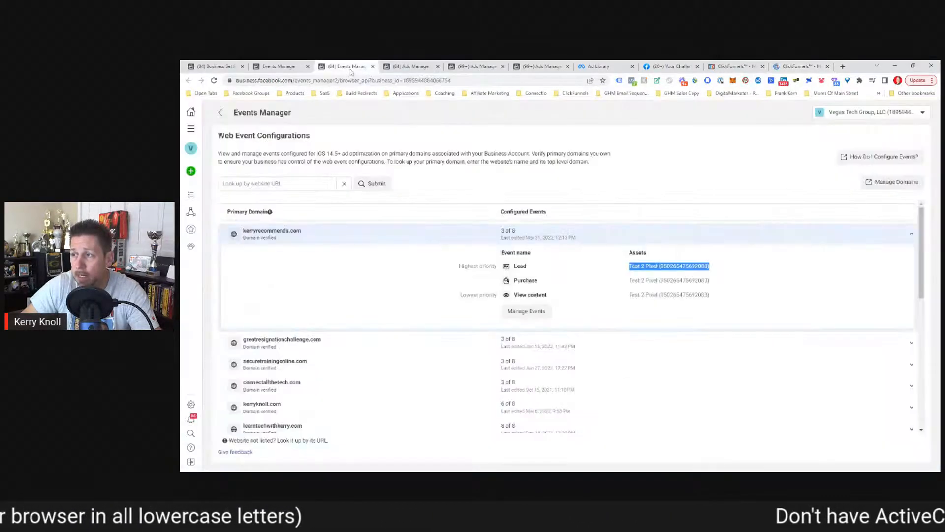
Edit kerryrecommends.com's configured events and add a fourth event slot.
left_click(526, 309)
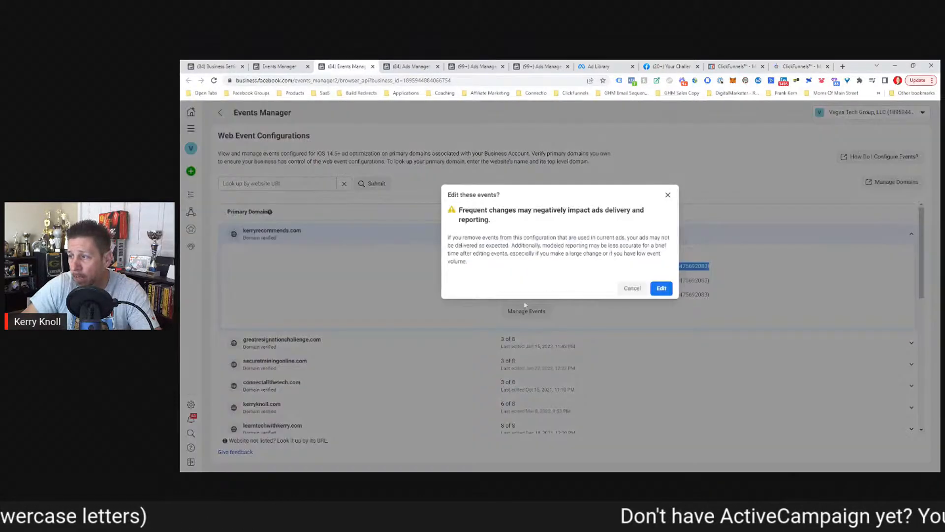
left_click(661, 288)
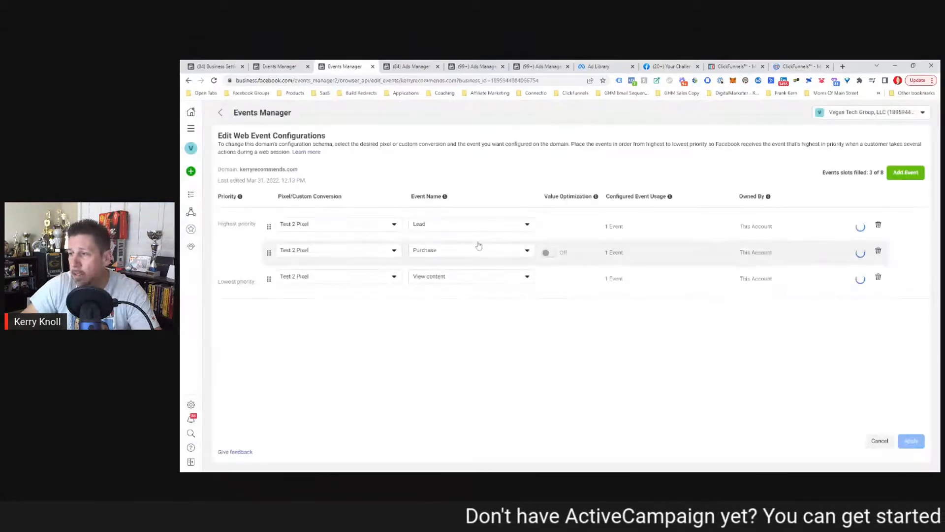
left_click(901, 177)
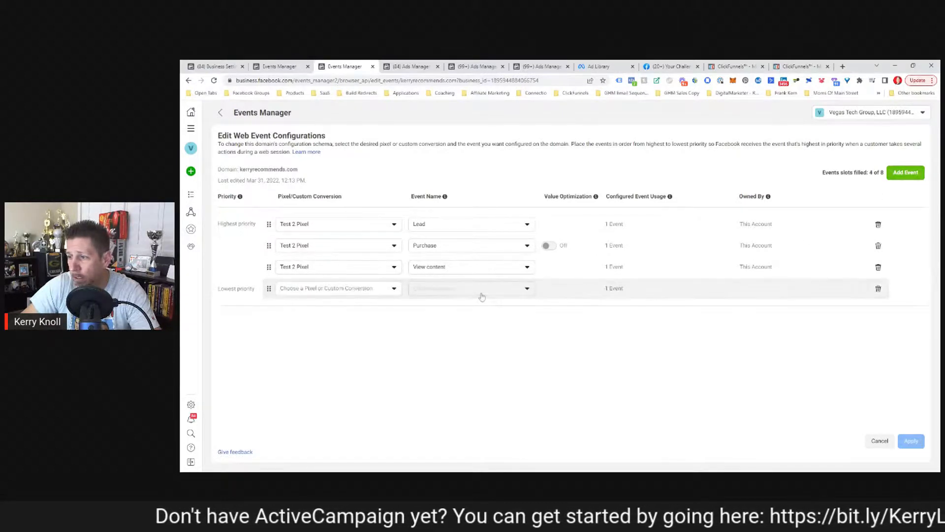
Assign Test 2 Pixel to the new row and browse event names without picking one.
left_click(320, 292)
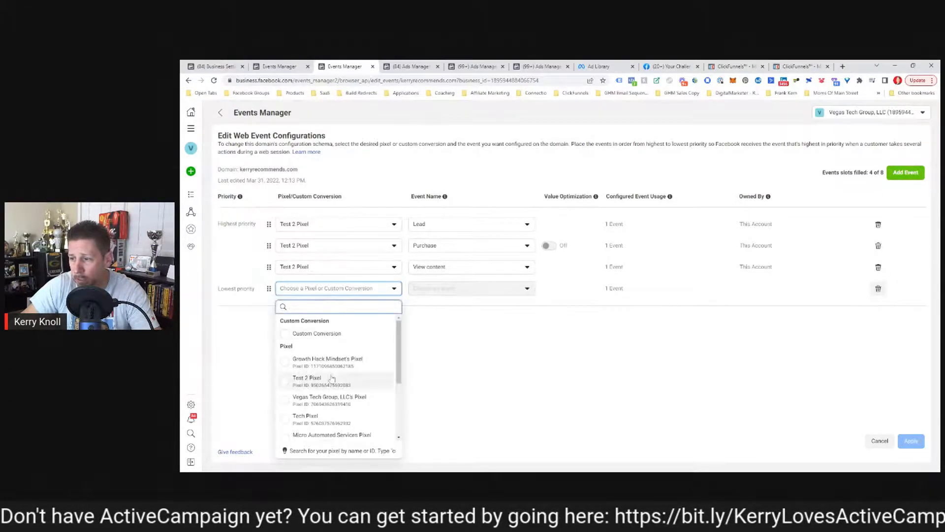
scroll(332, 378, "down", 2)
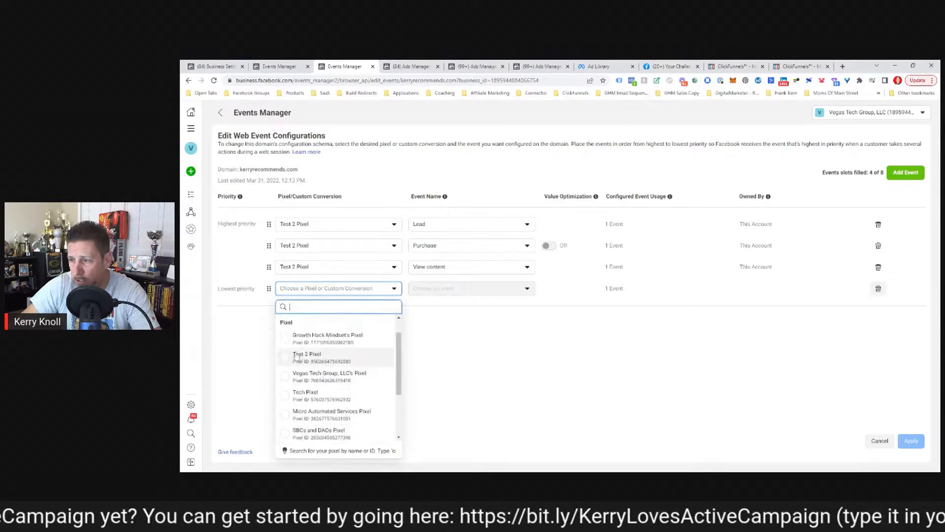
left_click(297, 356)
left_click(481, 290)
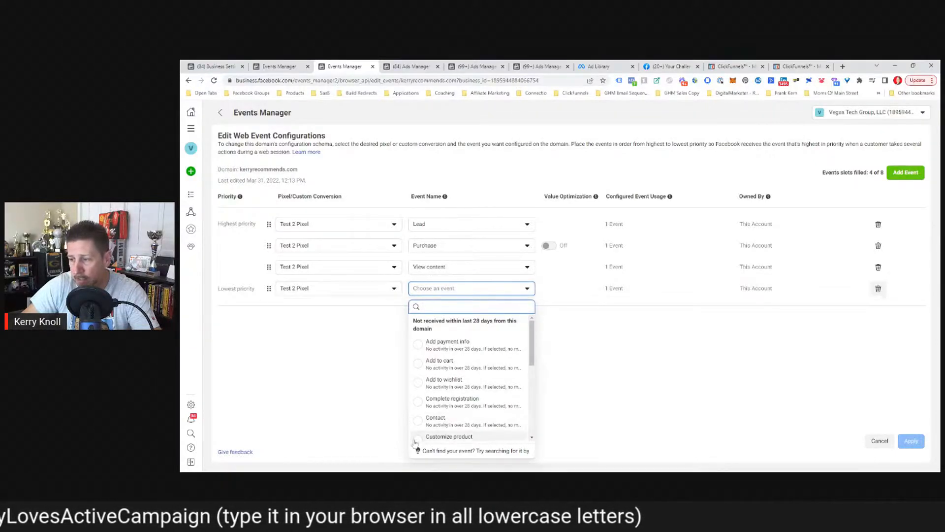
scroll(525, 390, "down", 3)
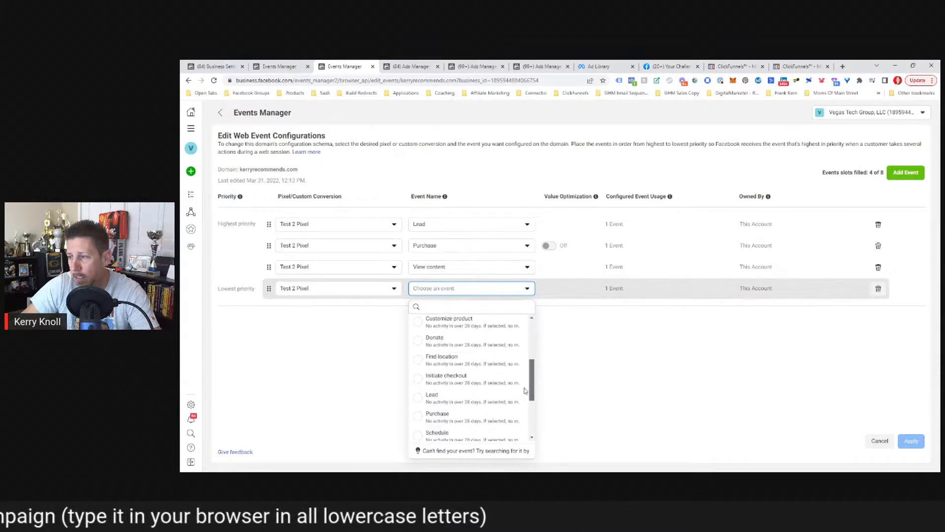
scroll(525, 390, "down", 1)
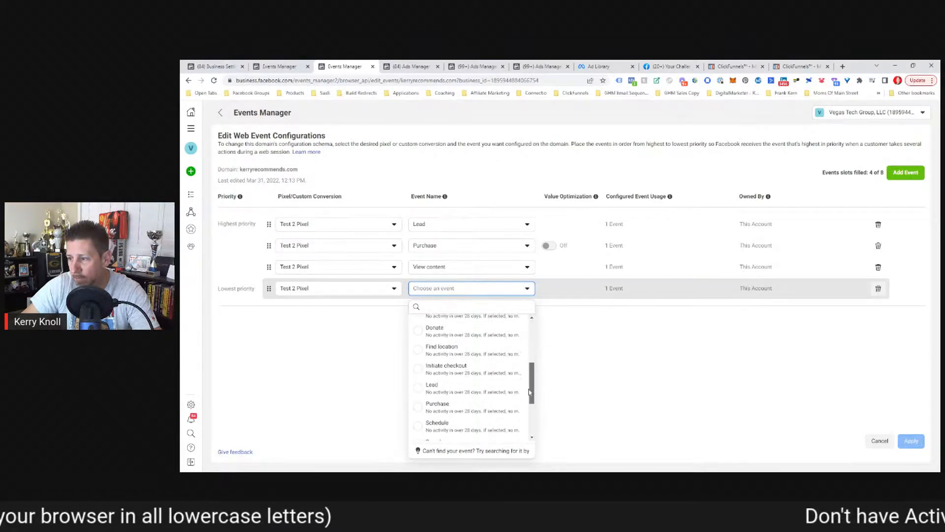
left_click_drag(529, 392, 537, 431)
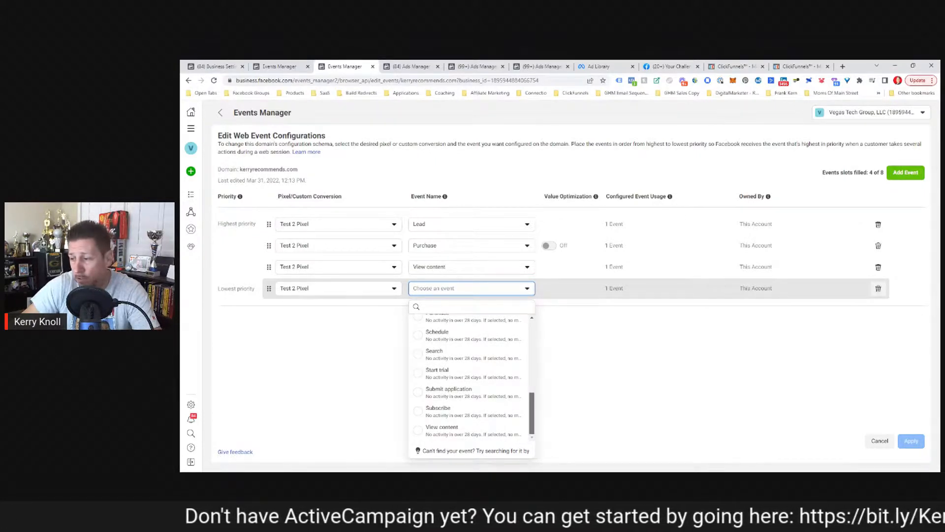
left_click_drag(537, 429, 540, 339)
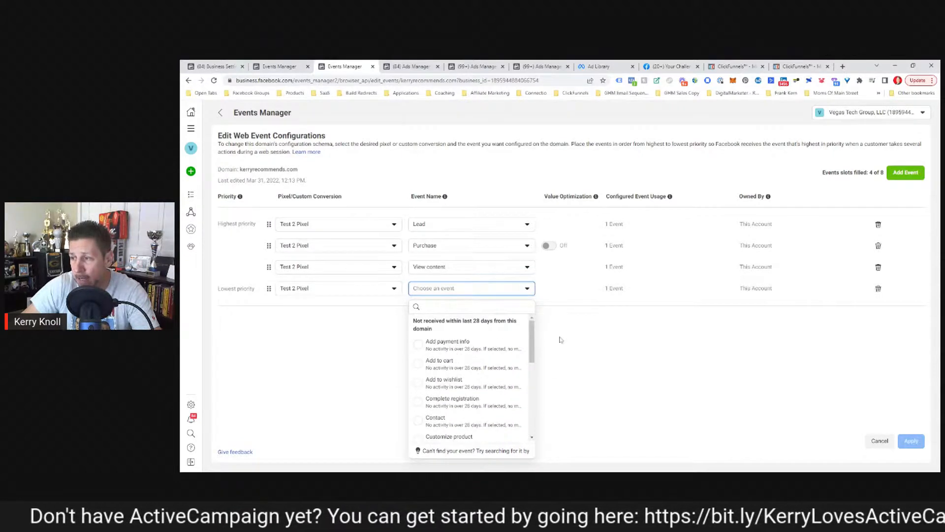
left_click(560, 339)
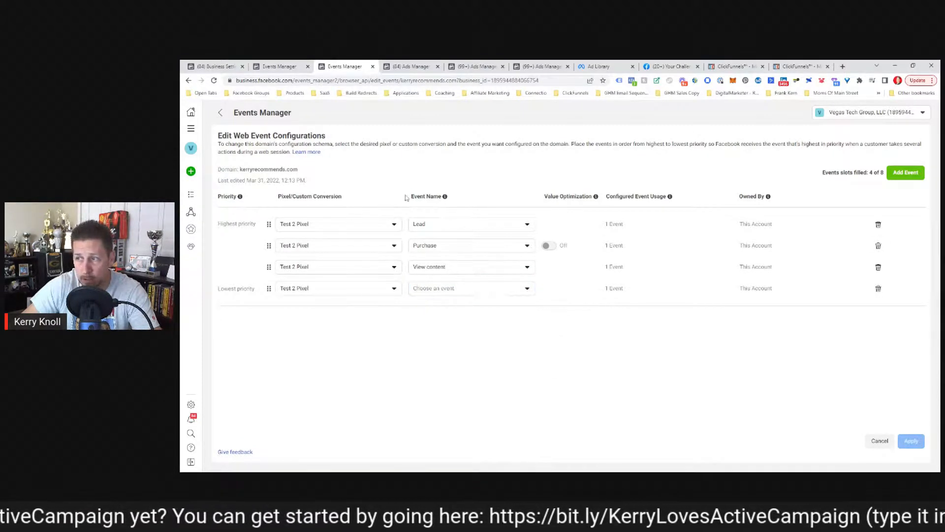